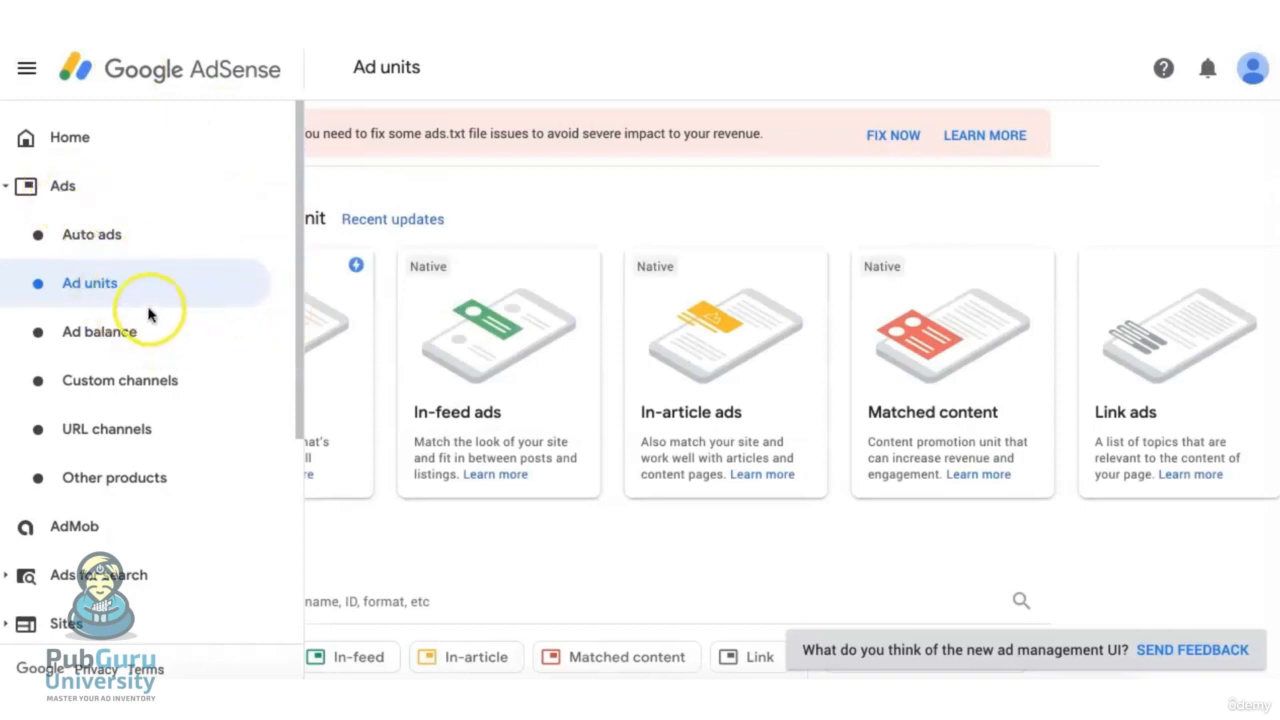
# Create a new Matched content ad unit and name it mrpsample_matchedContent
pyautogui.click(952, 418)
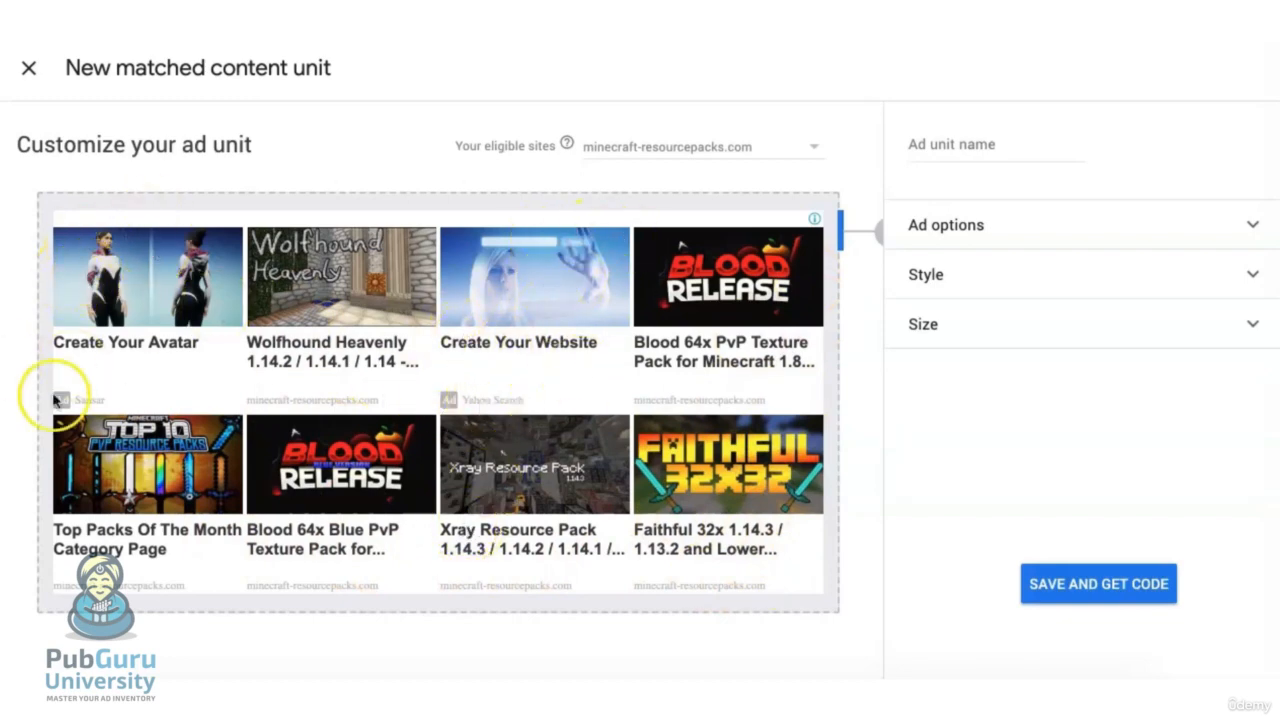
pyautogui.click(975, 142)
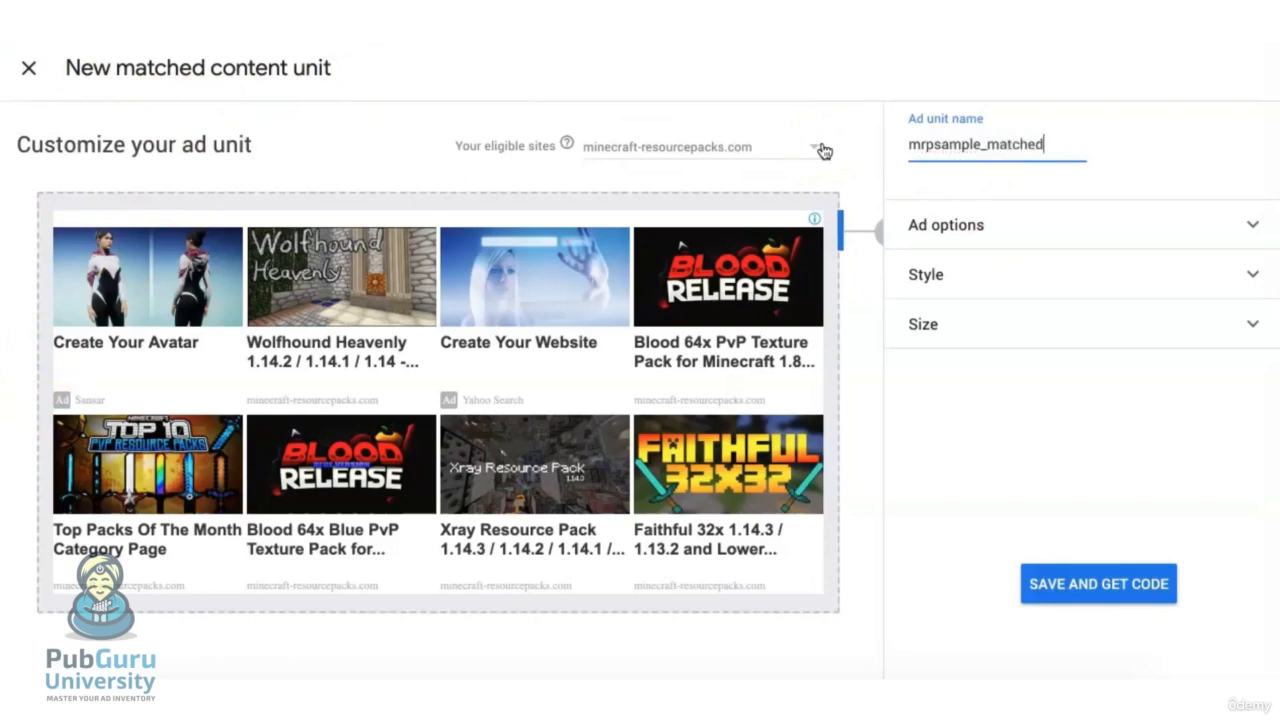
pyautogui.write('ntent')
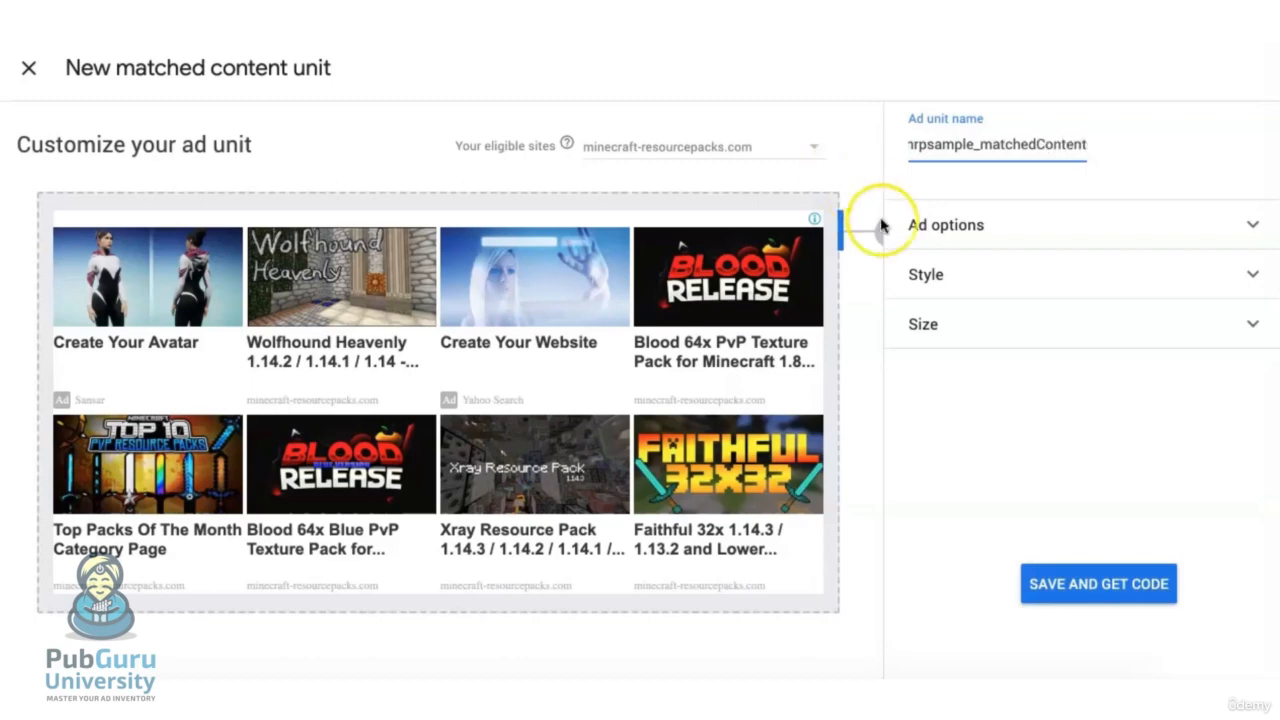
# Turn off Monetize with Ads to preview the unit without ads, and switch it back on
pyautogui.click(1074, 234)
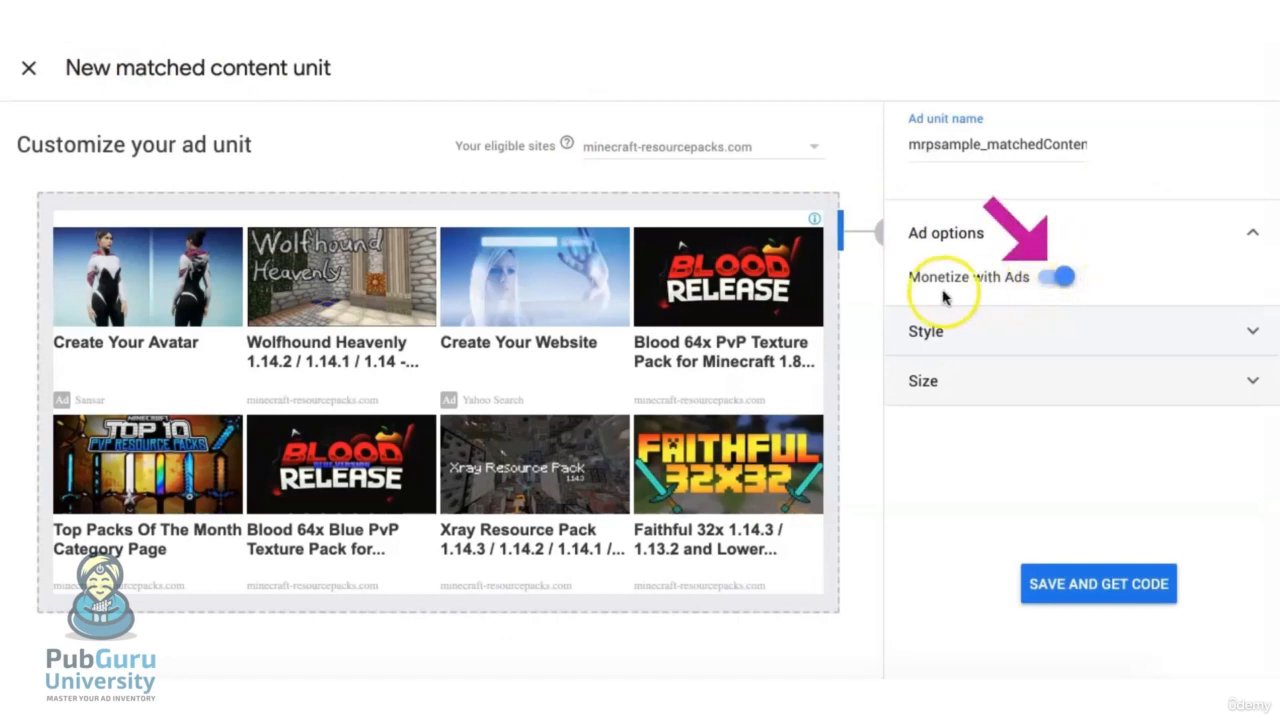
pyautogui.click(1052, 280)
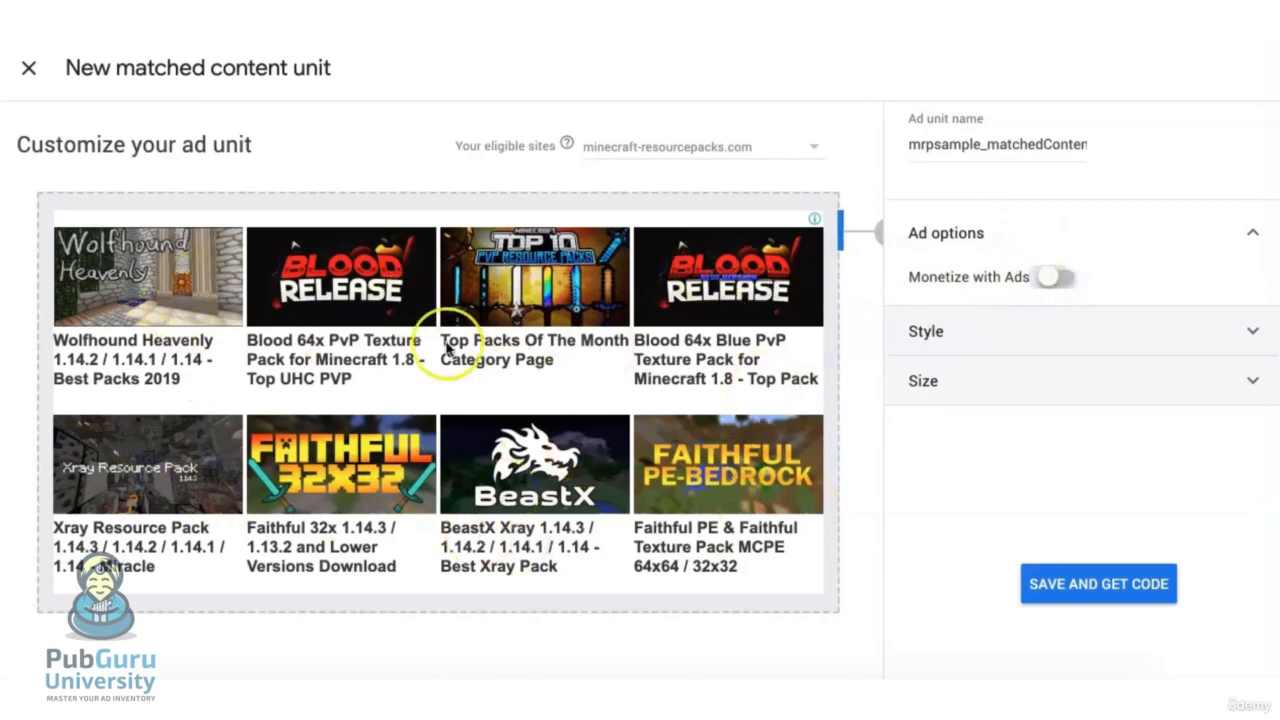
pyautogui.click(1057, 280)
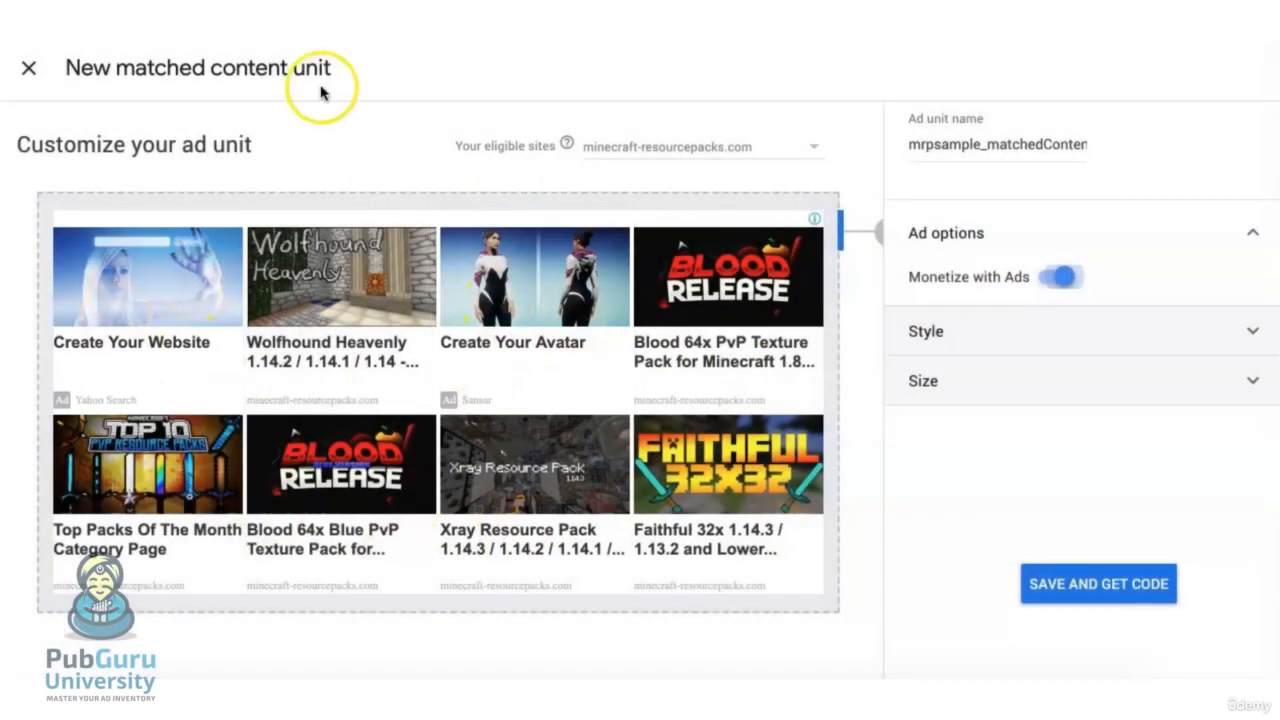
# Examine the style options of the ad unit, including the font choices and the title color palette
pyautogui.click(1158, 282)
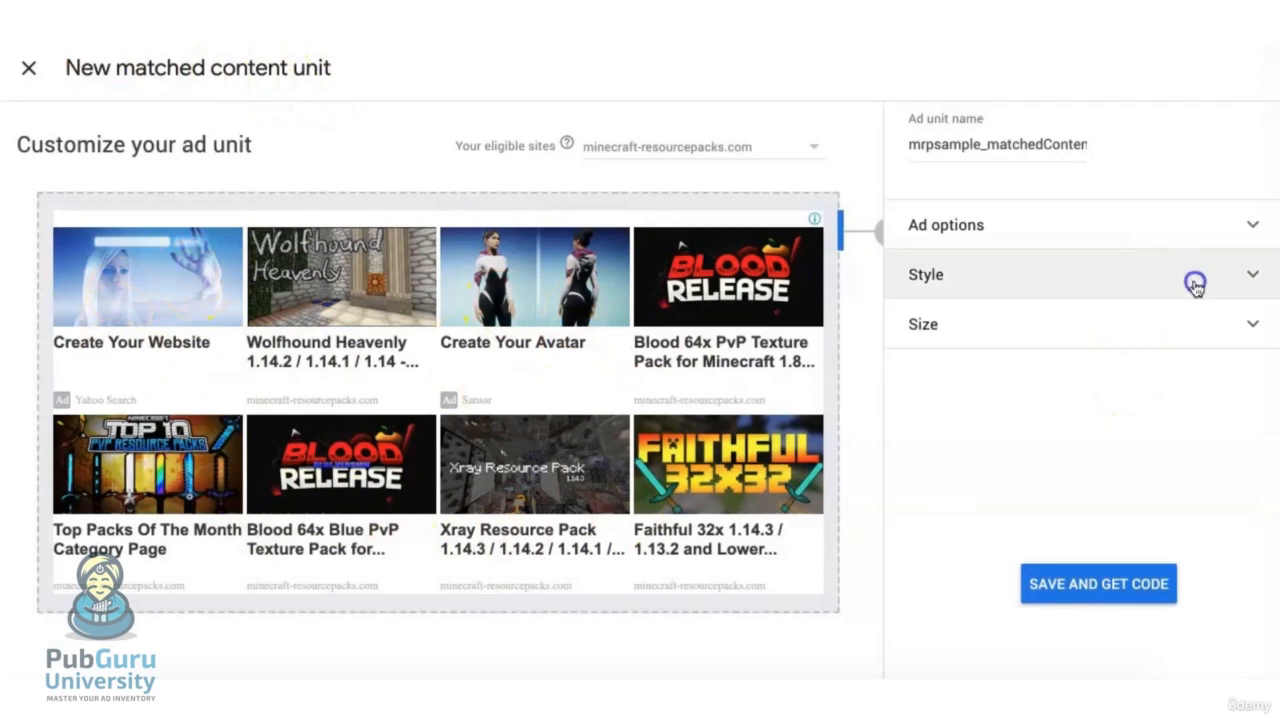
pyautogui.click(1196, 284)
pyautogui.click(1218, 281)
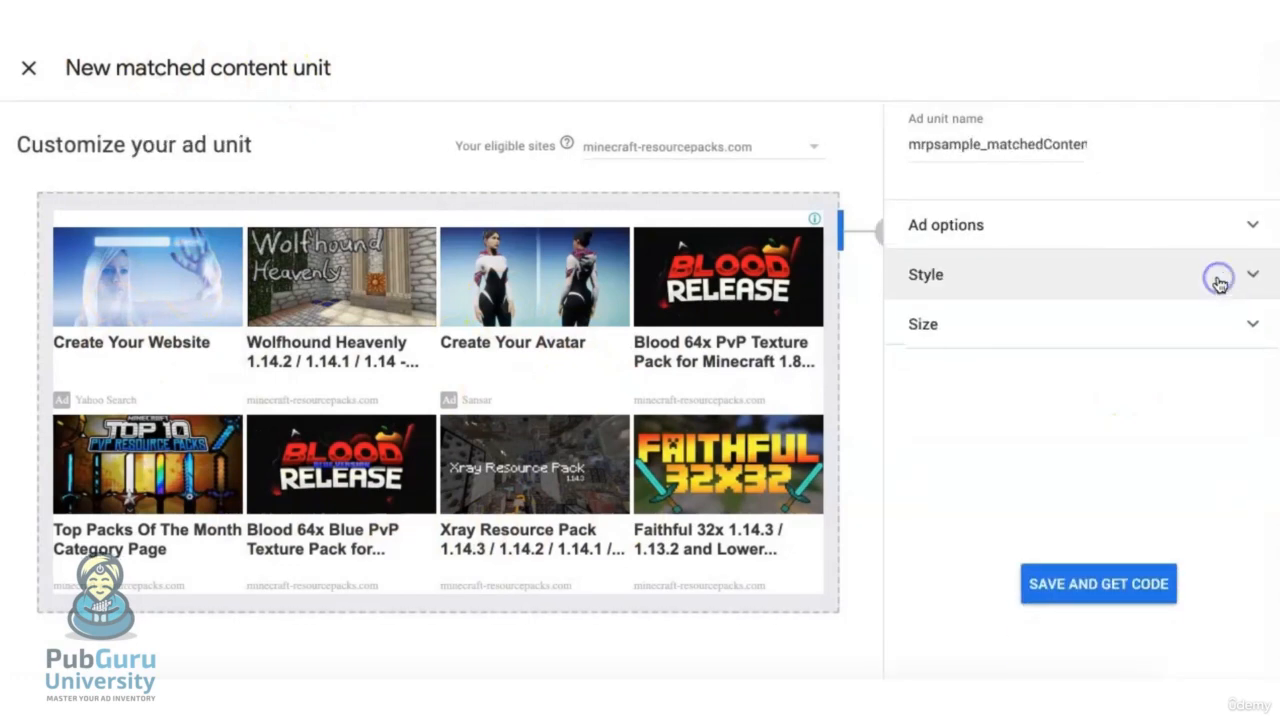
pyautogui.click(1218, 281)
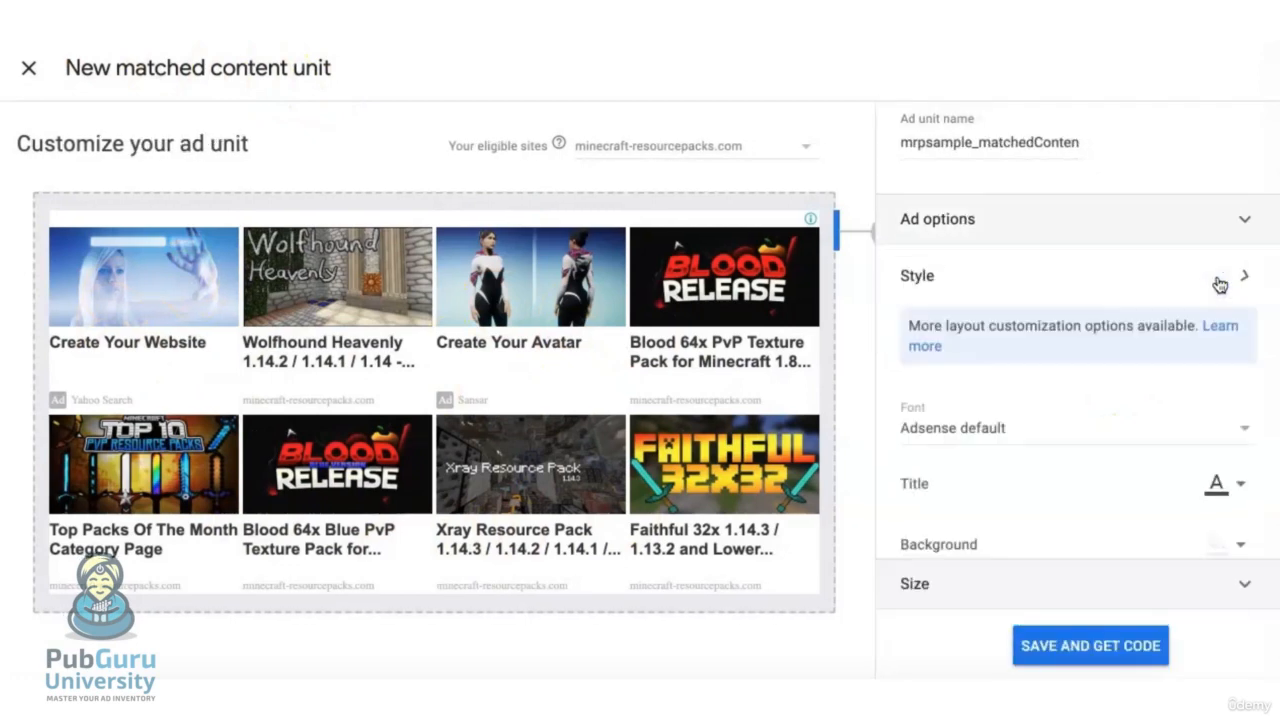
pyautogui.click(1047, 443)
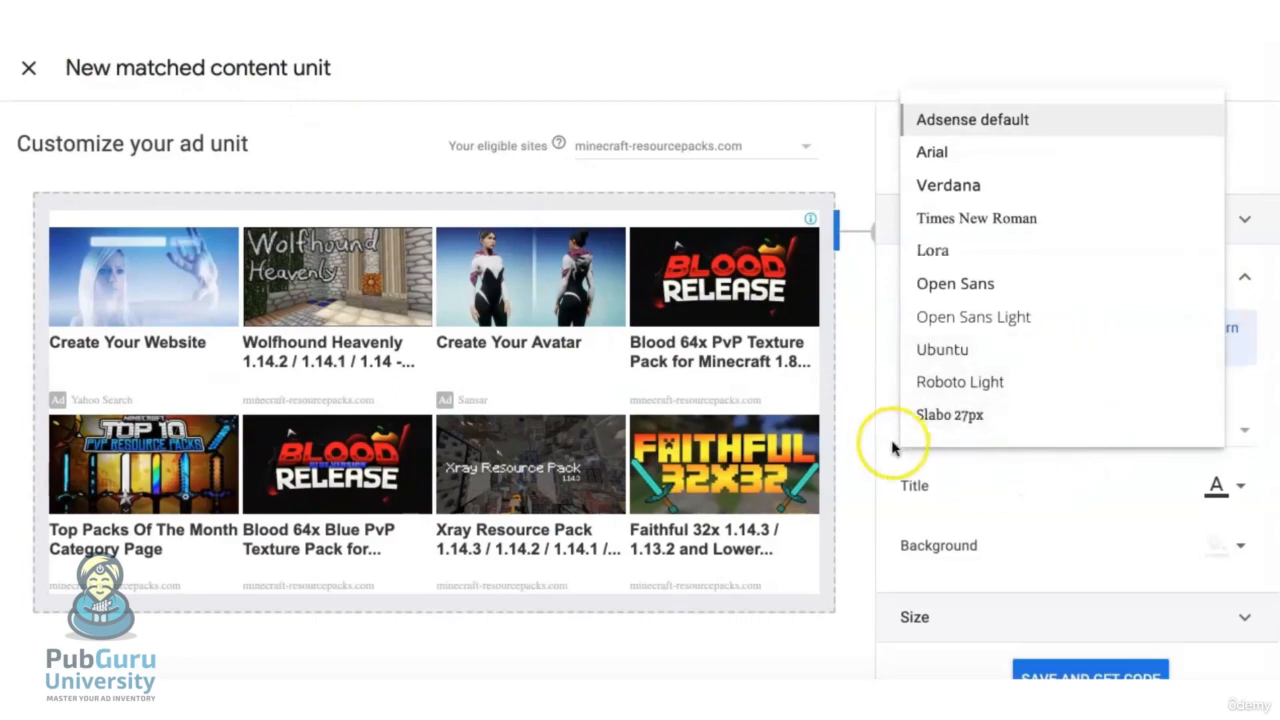
pyautogui.click(857, 432)
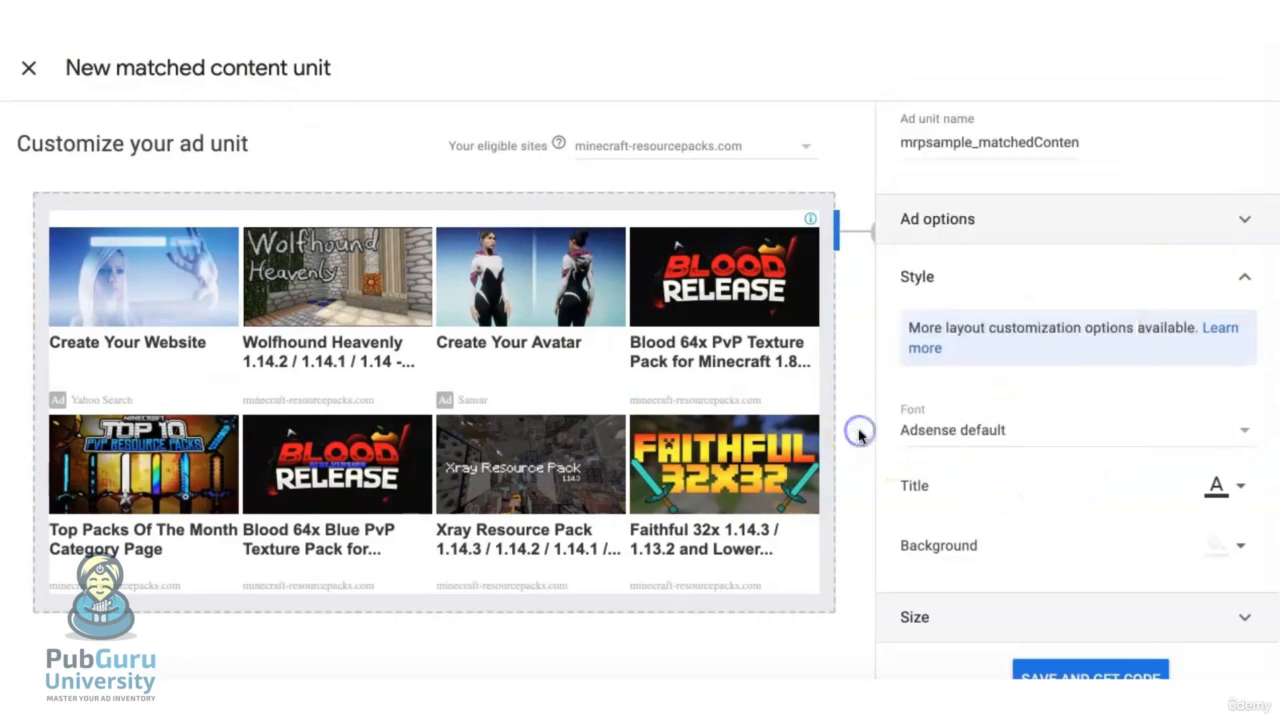
pyautogui.scroll(-1, 900, 425)
pyautogui.click(1218, 413)
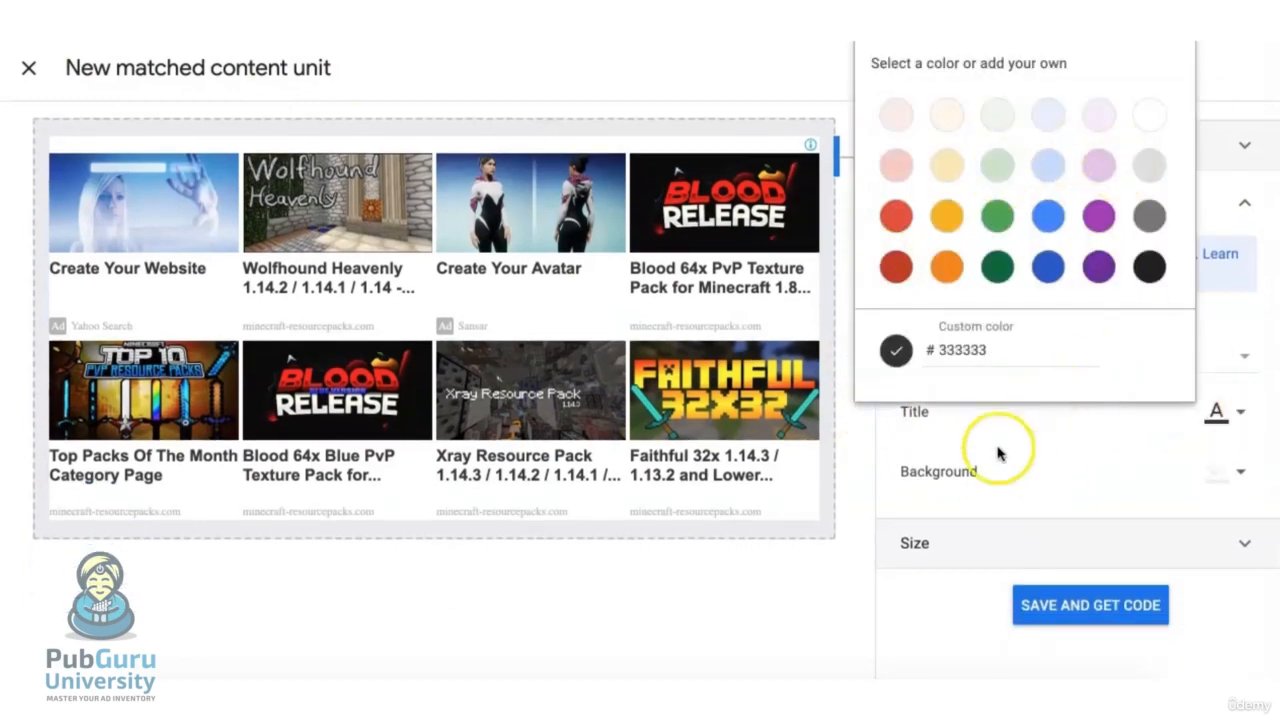
pyautogui.click(927, 468)
pyautogui.scroll(-1, 930, 466)
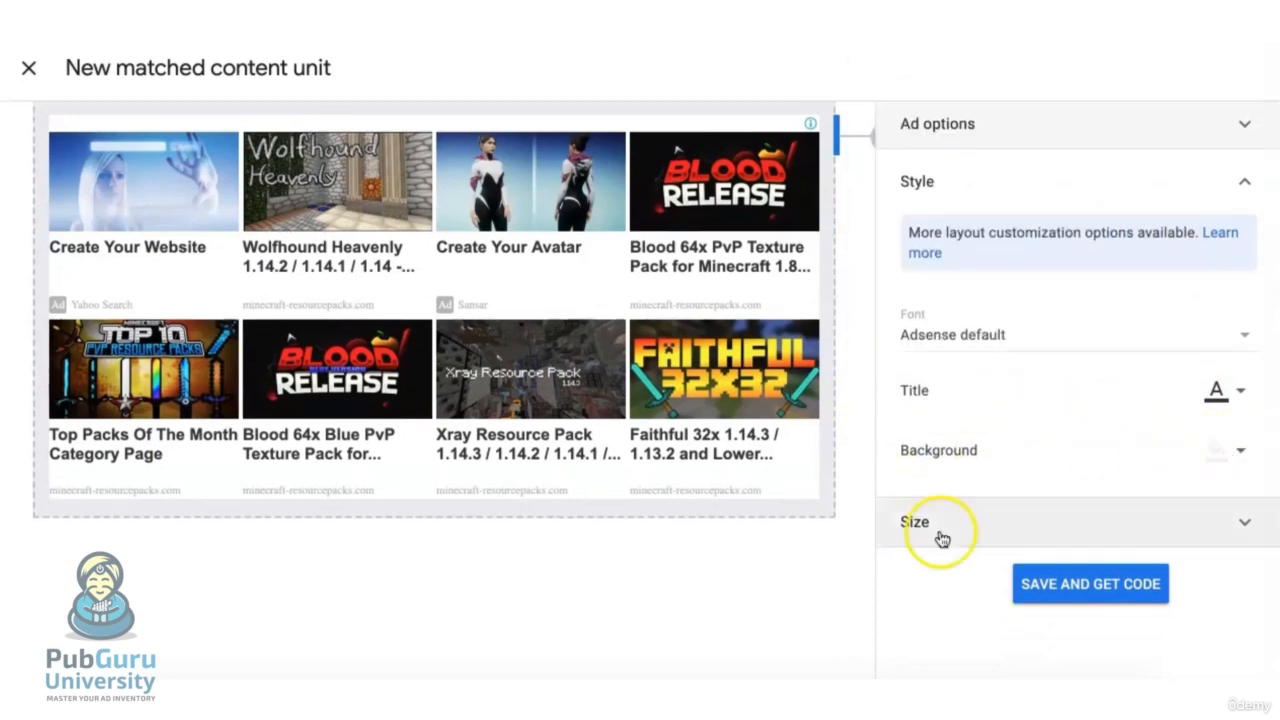
# Set the ad unit to a Custom size of 970 px width and 500 px height
pyautogui.click(982, 528)
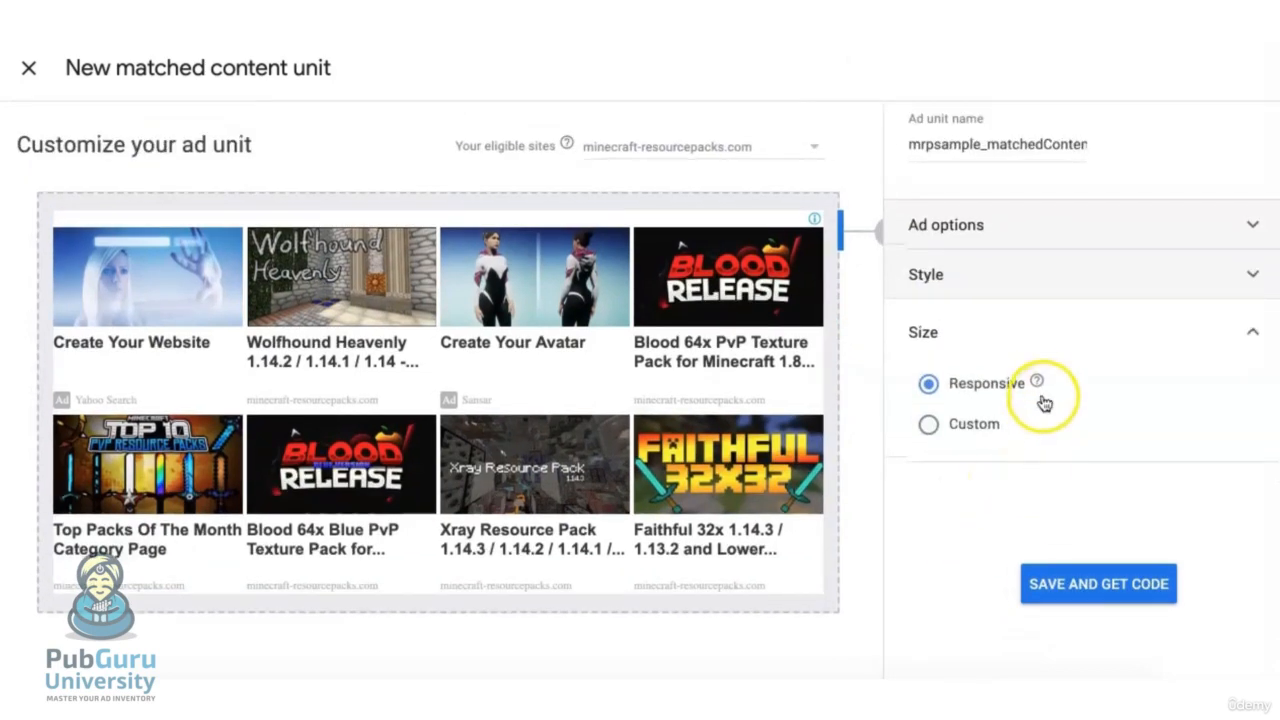
pyautogui.click(1038, 385)
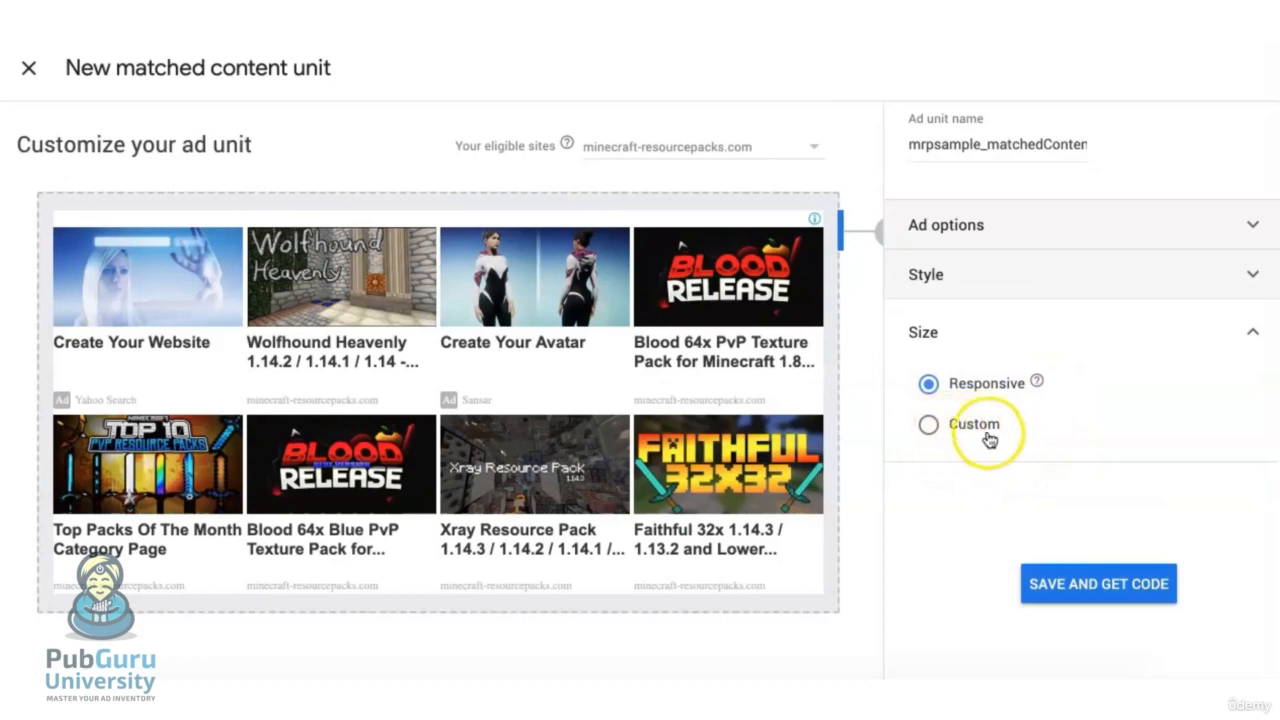
pyautogui.click(928, 426)
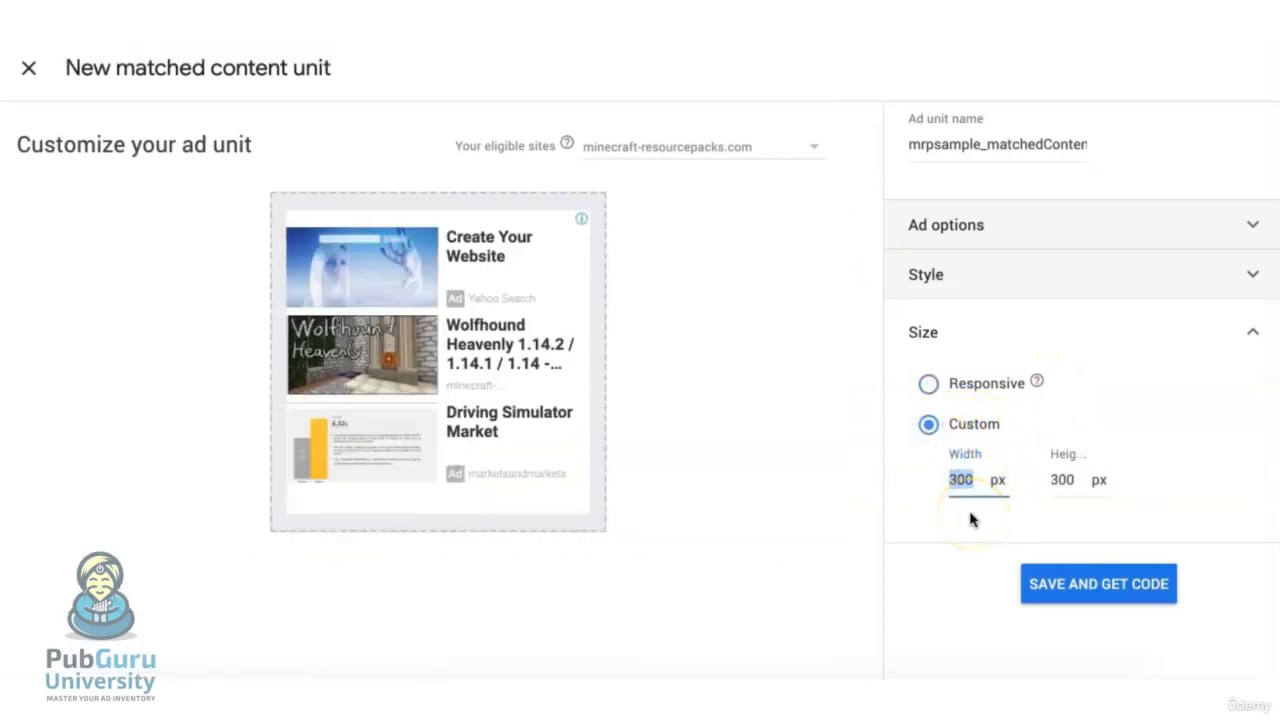
pyautogui.doubleClick(1060, 480)
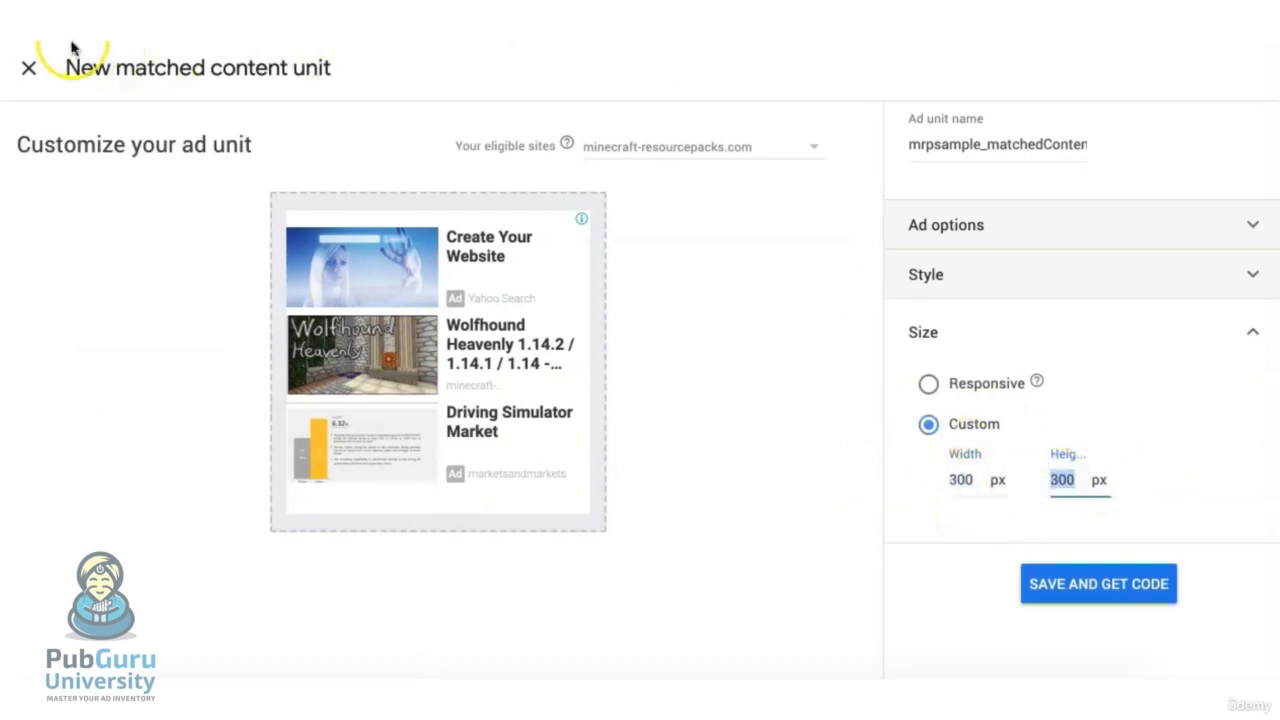
pyautogui.doubleClick(961, 480)
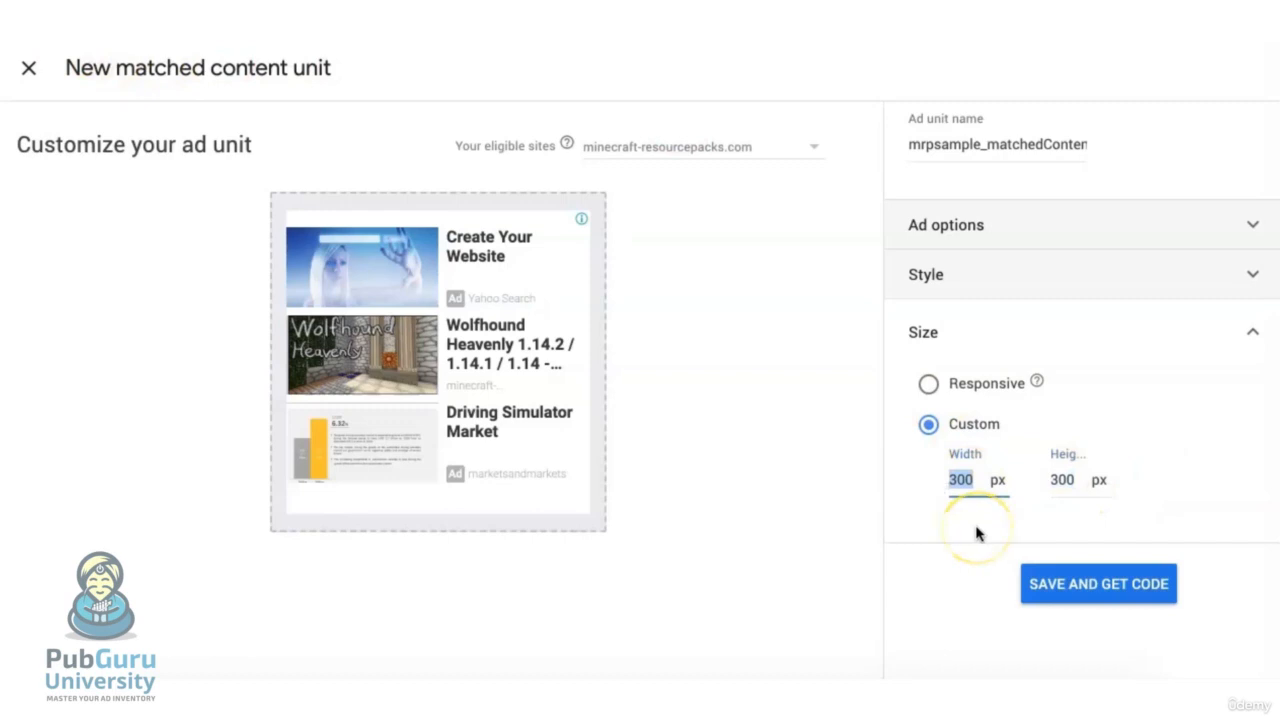
pyautogui.write('970')
pyautogui.press('Tab')
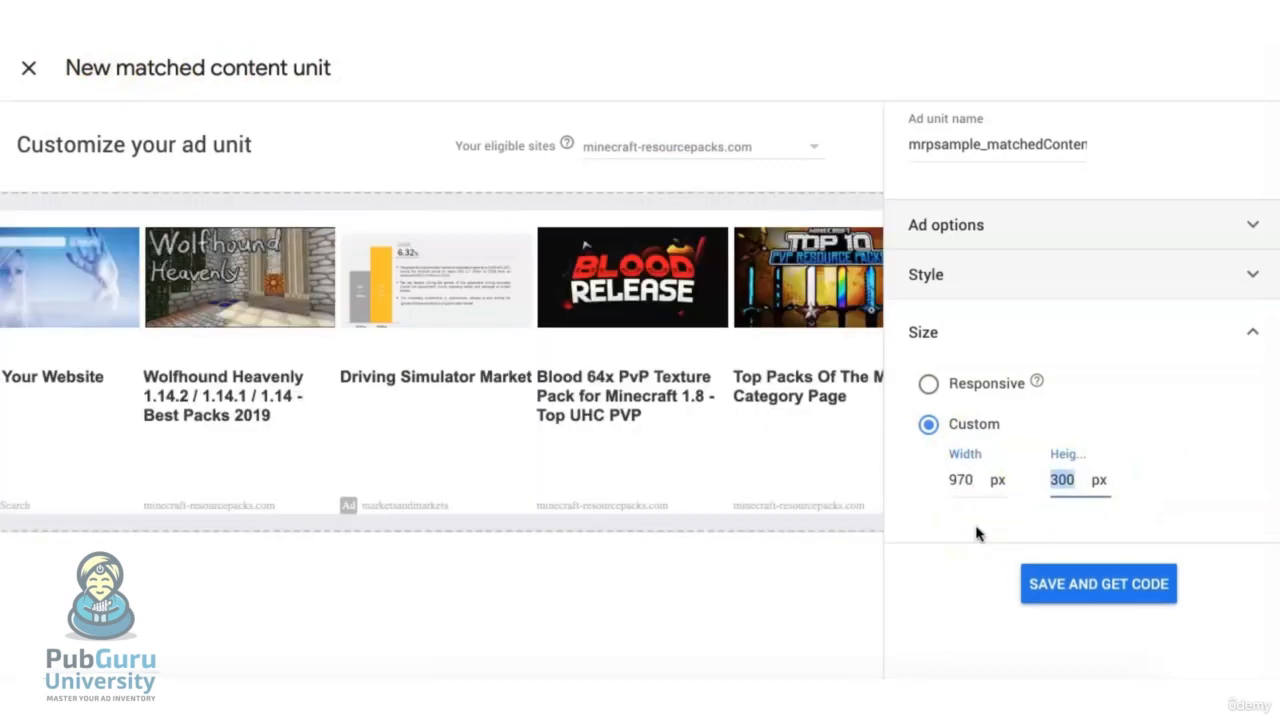
pyautogui.write('500')
pyautogui.click(952, 530)
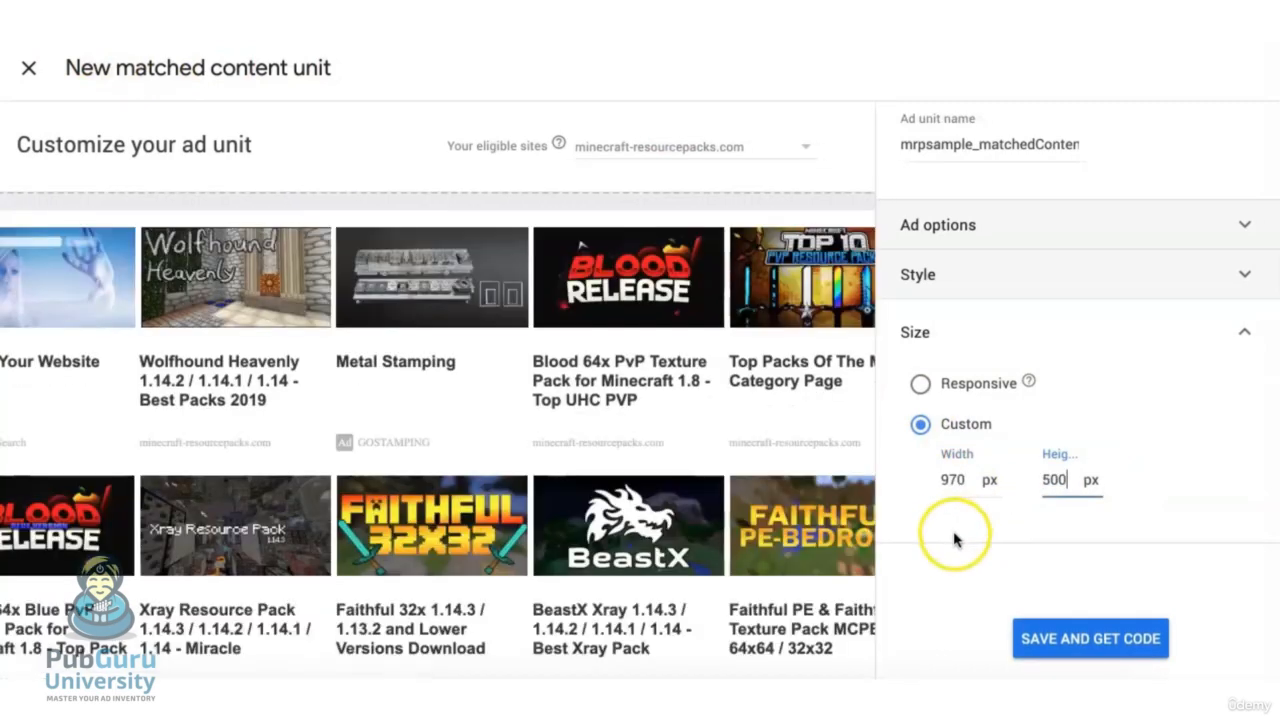
# Save the matched content unit and show its embed code
pyautogui.scroll(-1, 623, 457)
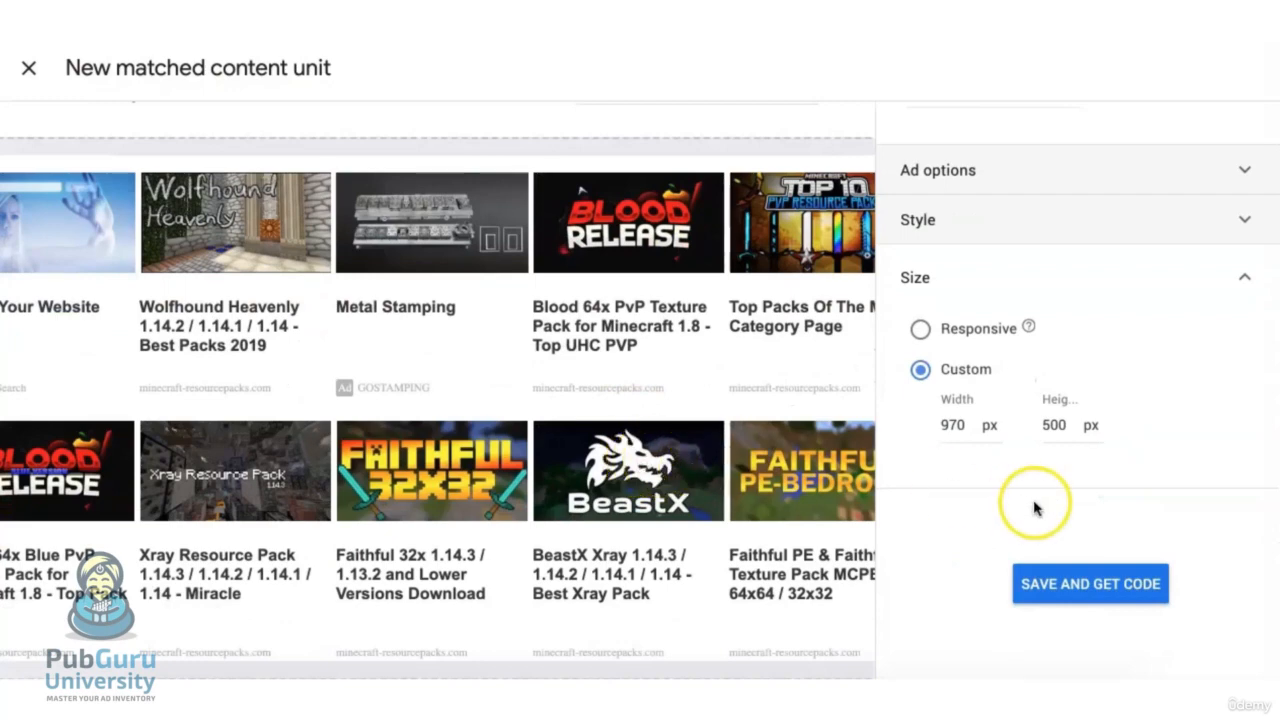
pyautogui.click(1110, 590)
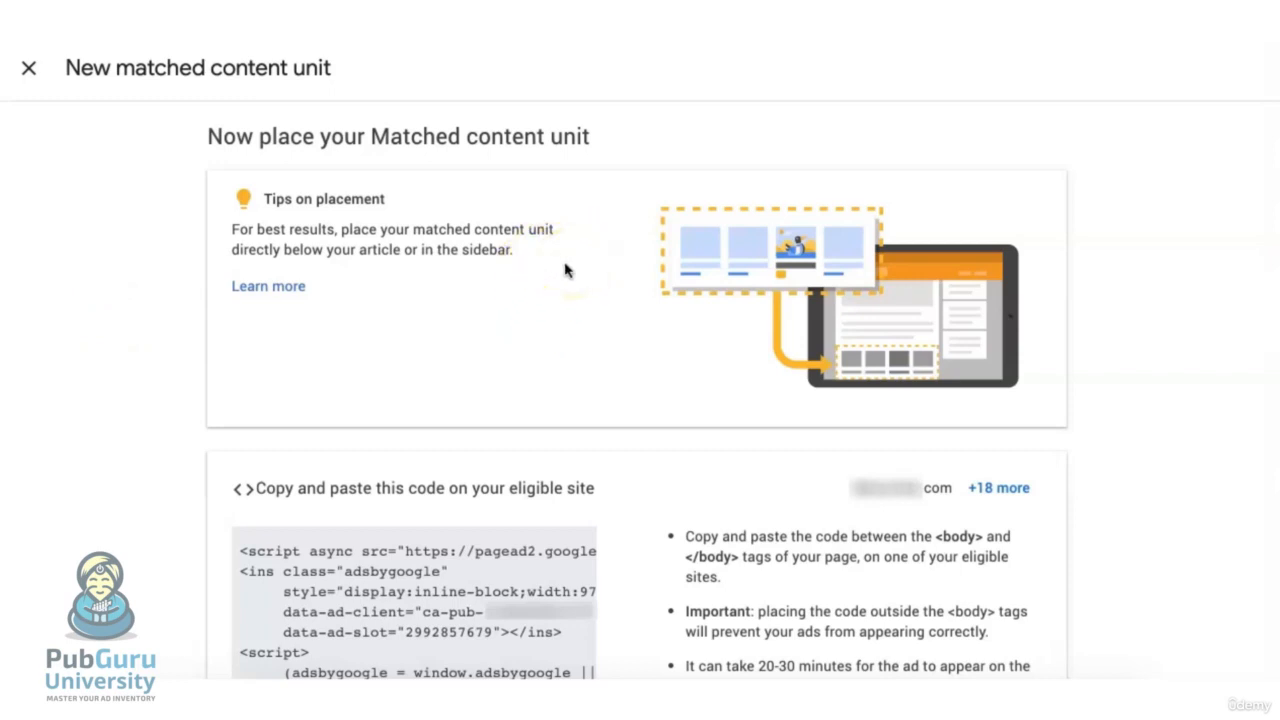
pyautogui.scroll(-3, 546, 343)
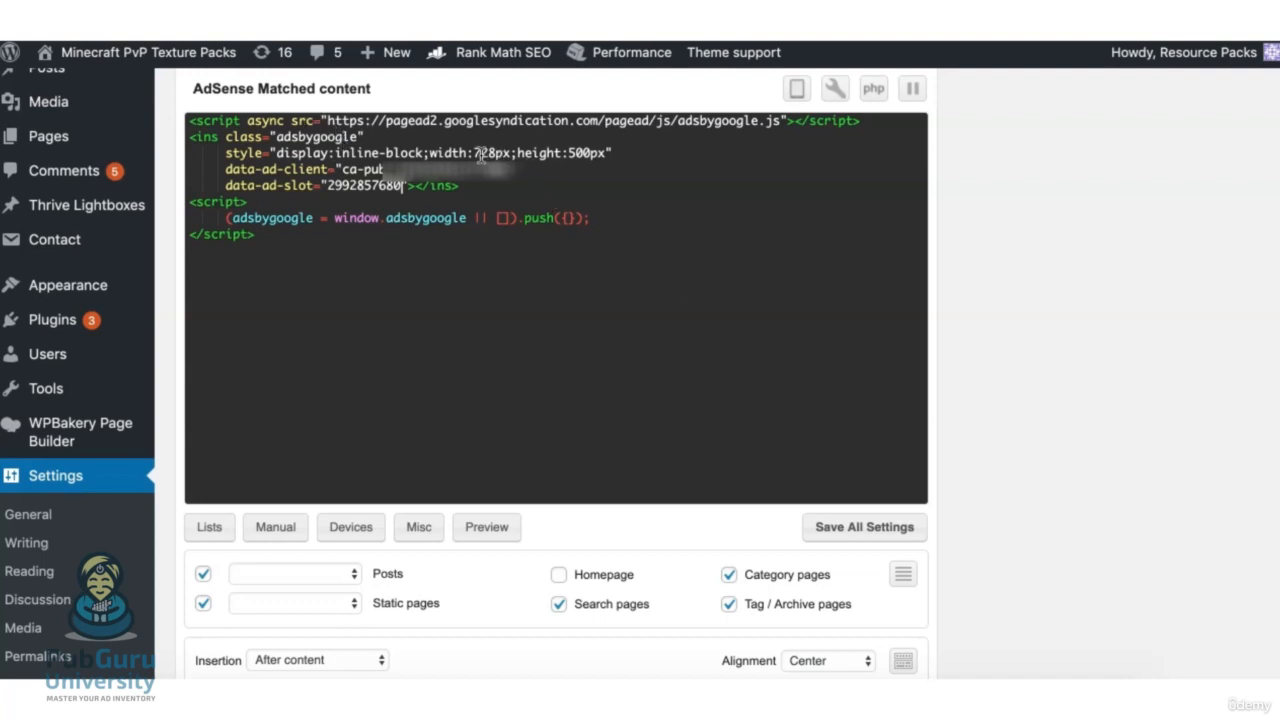
# Check the ad height in the AdSense Matched content code block in the WordPress settings
pyautogui.doubleClick(592, 153)
pyautogui.click(651, 213)
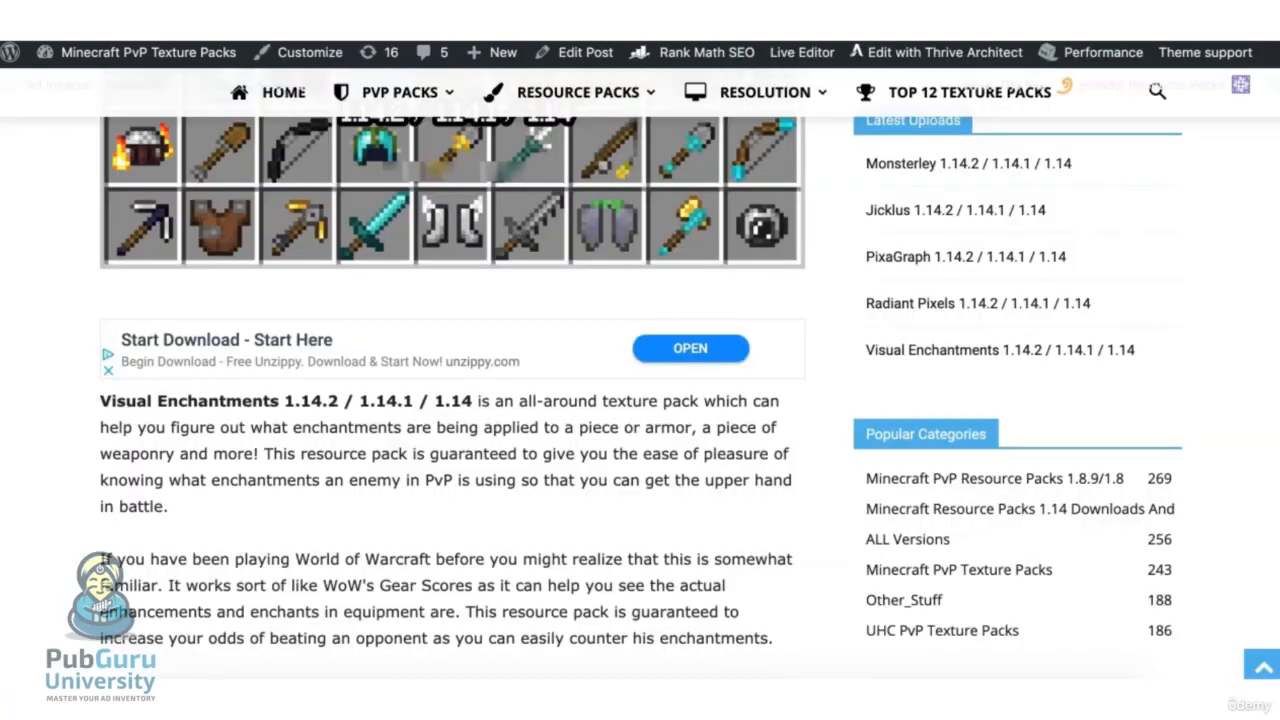
# Examine the Visual Enchantments post on the live site, including the matched content unit below the article and the sidebar
pyautogui.scroll(-2, 651, 506)
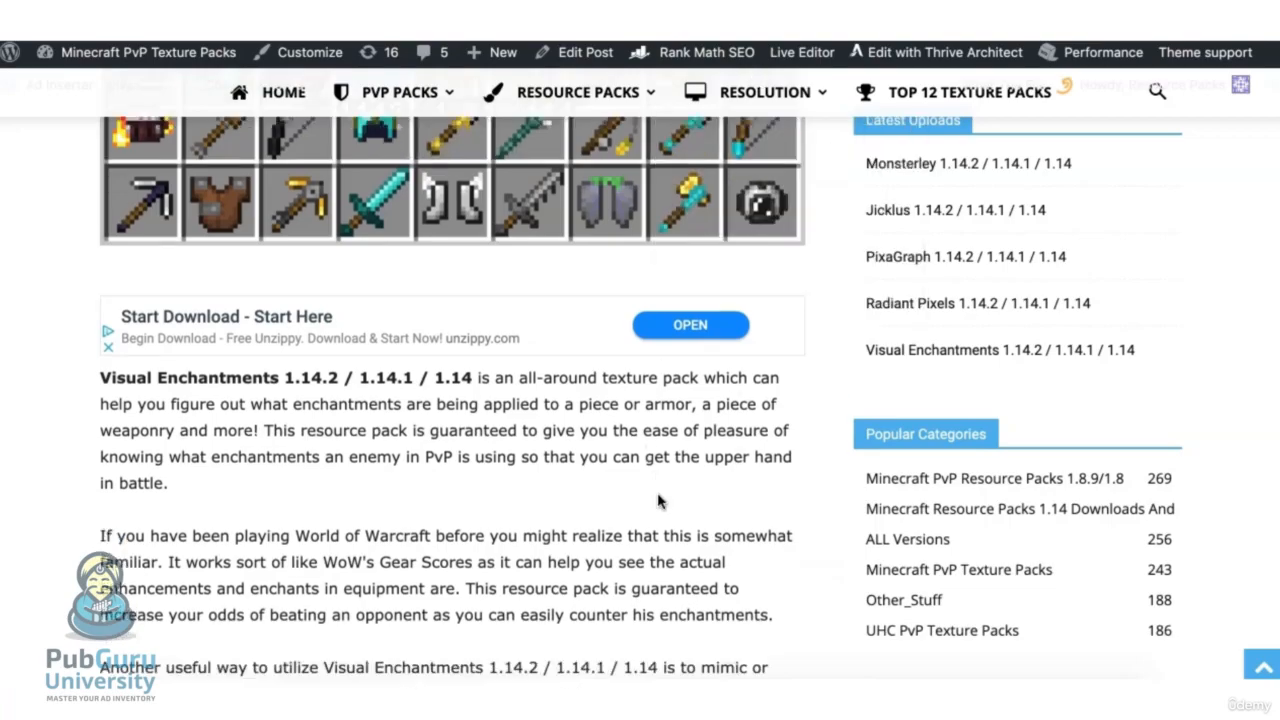
pyautogui.scroll(-12, 659, 501)
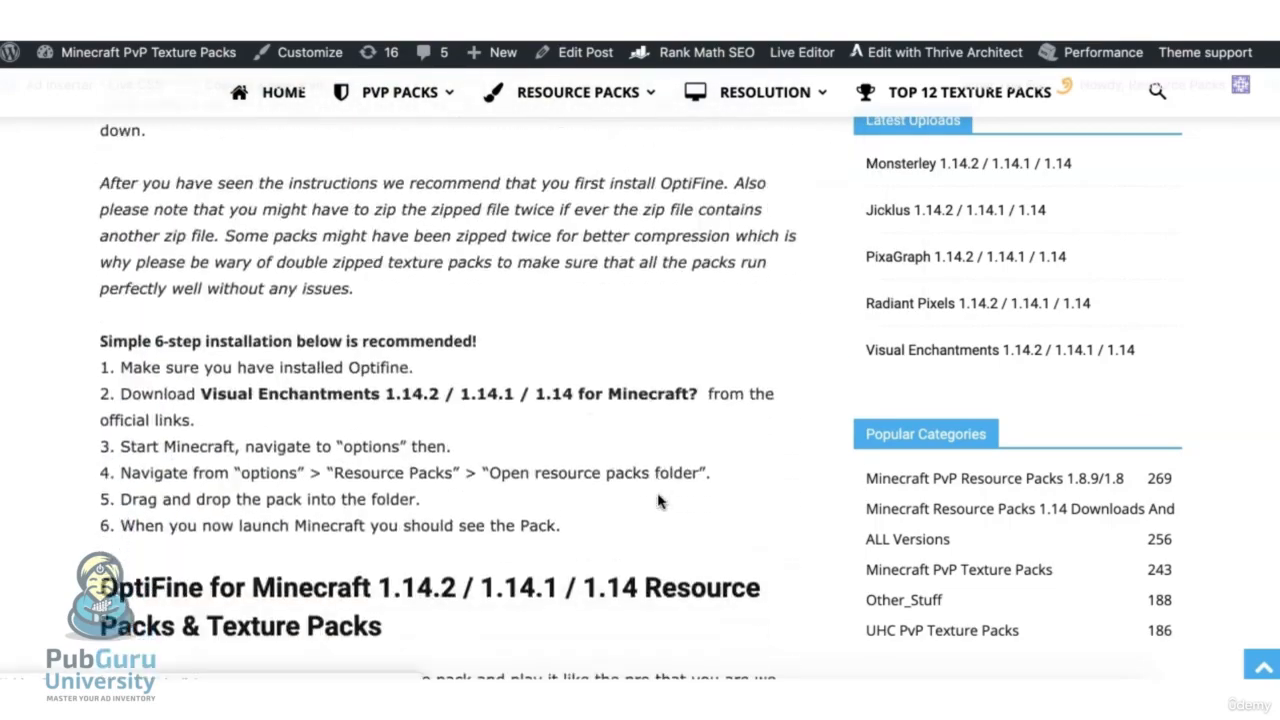
pyautogui.scroll(-13, 659, 501)
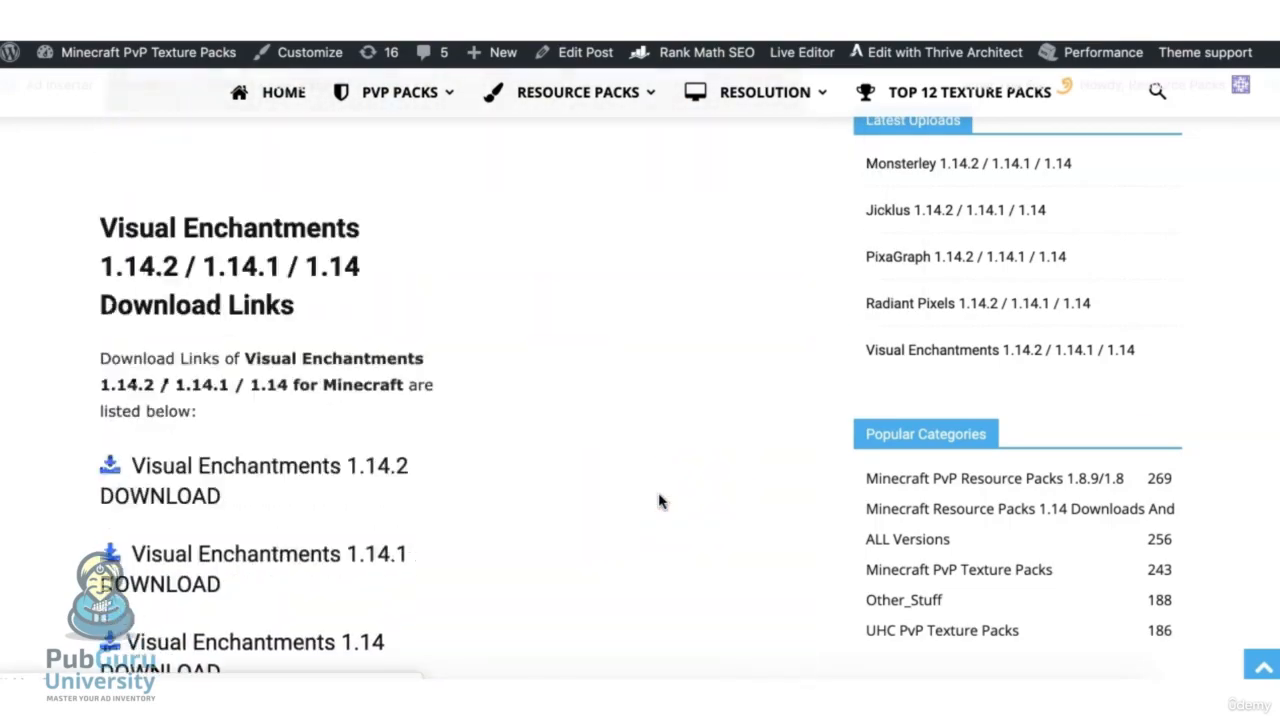
pyautogui.scroll(-4, 659, 501)
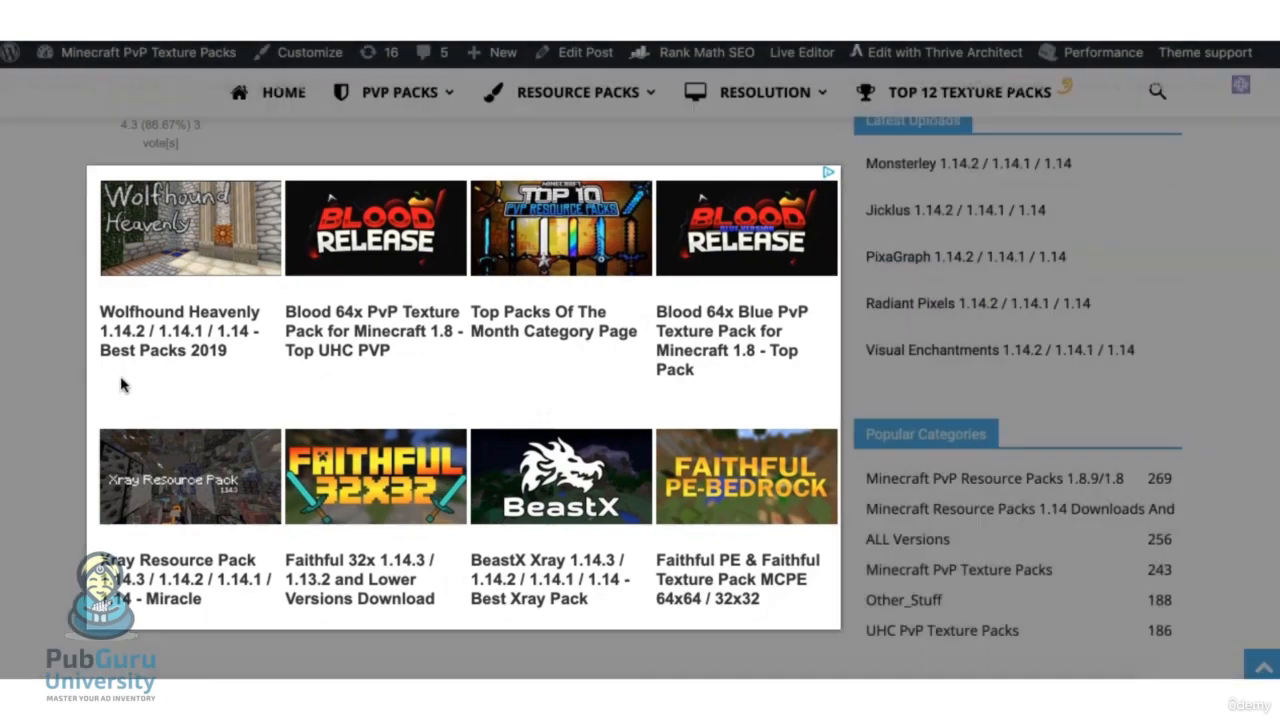
pyautogui.scroll(2, 110, 280)
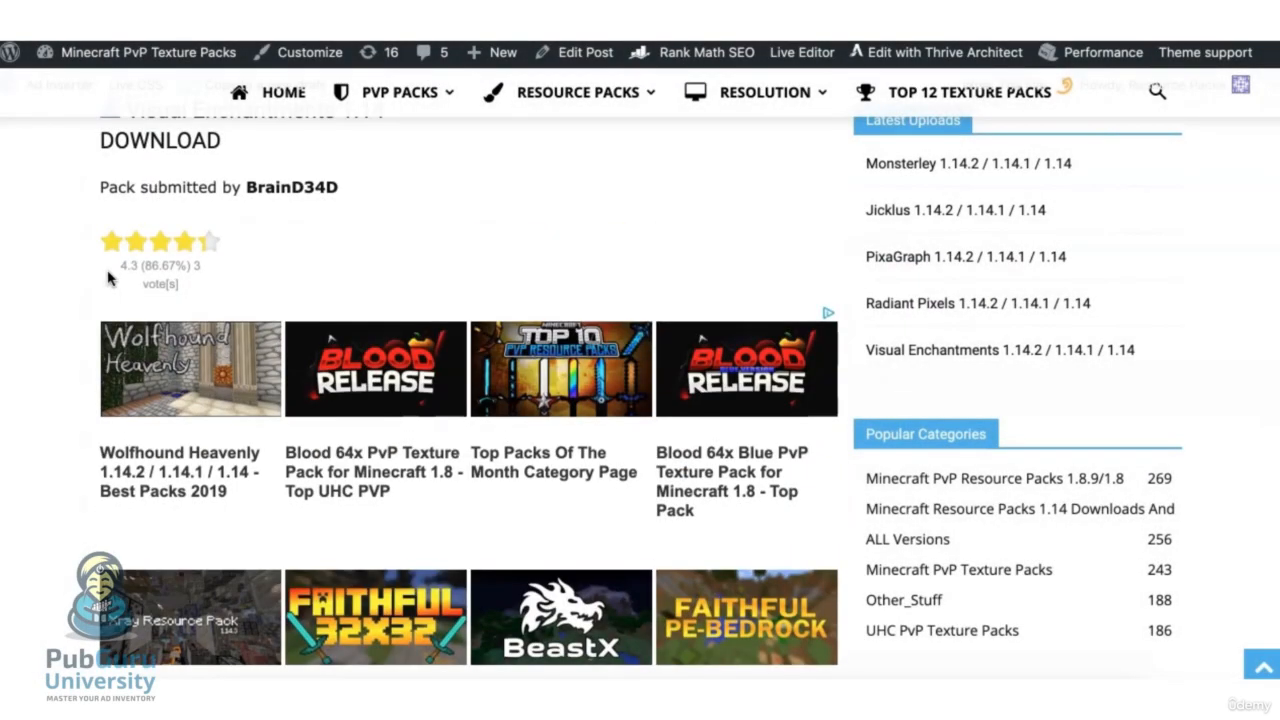
pyautogui.scroll(-3, 110, 280)
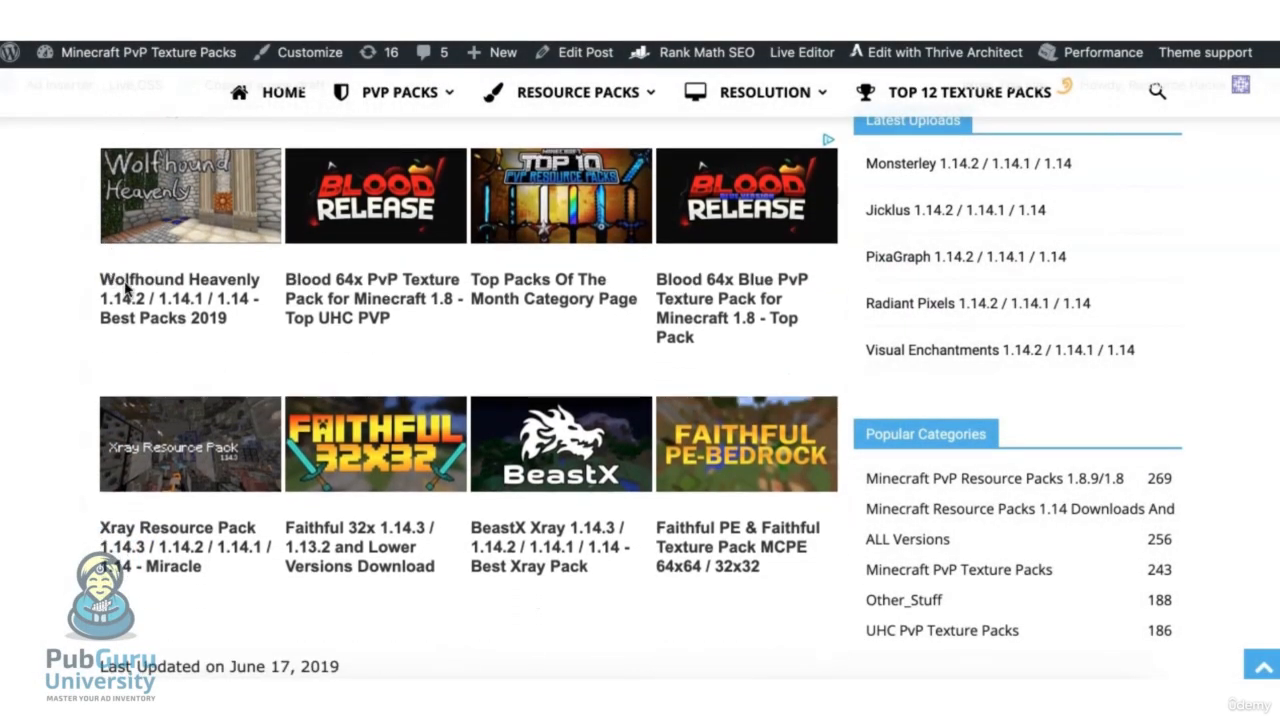
pyautogui.scroll(1, 83, 290)
pyautogui.scroll(-1, 83, 290)
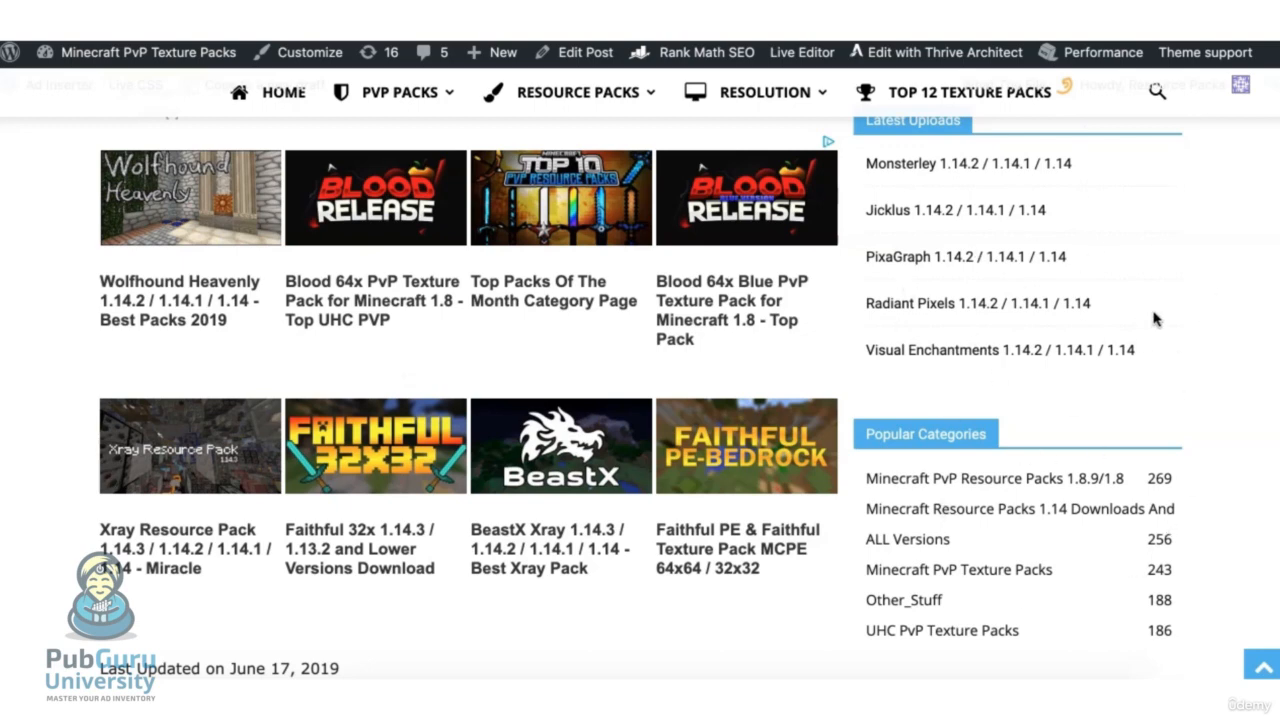
pyautogui.scroll(10, 1053, 413)
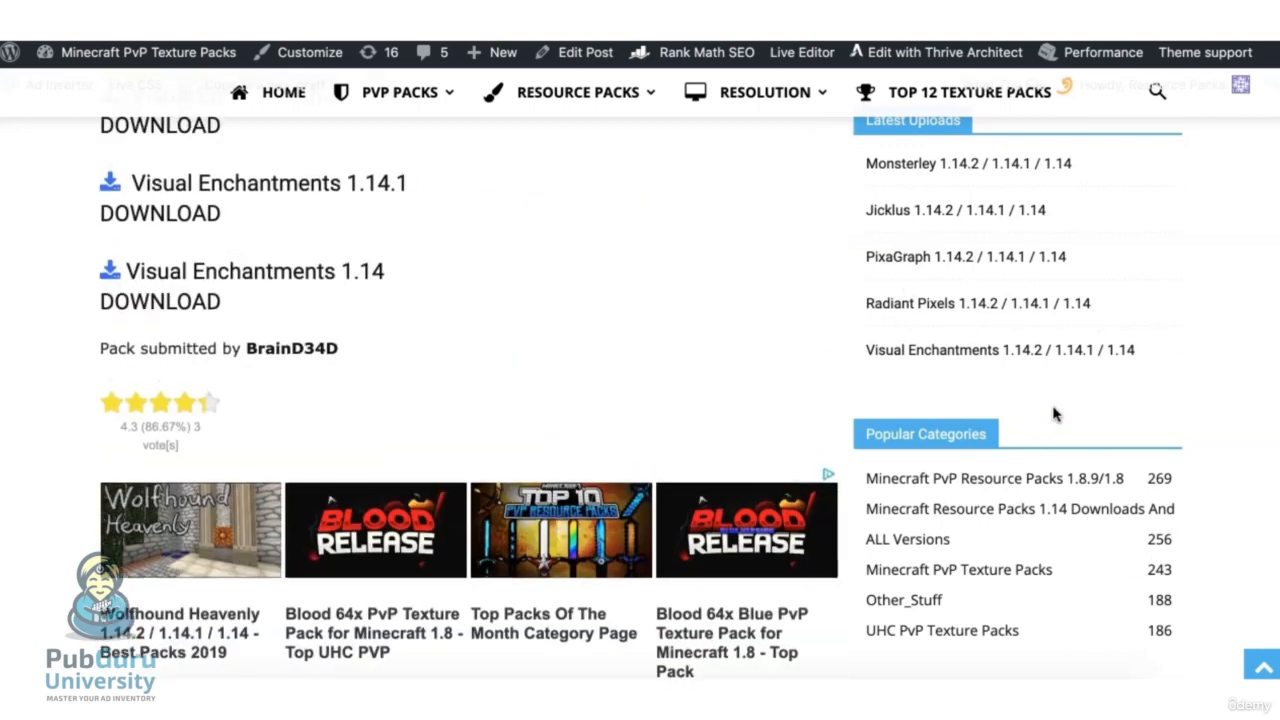
pyautogui.scroll(15, 977, 277)
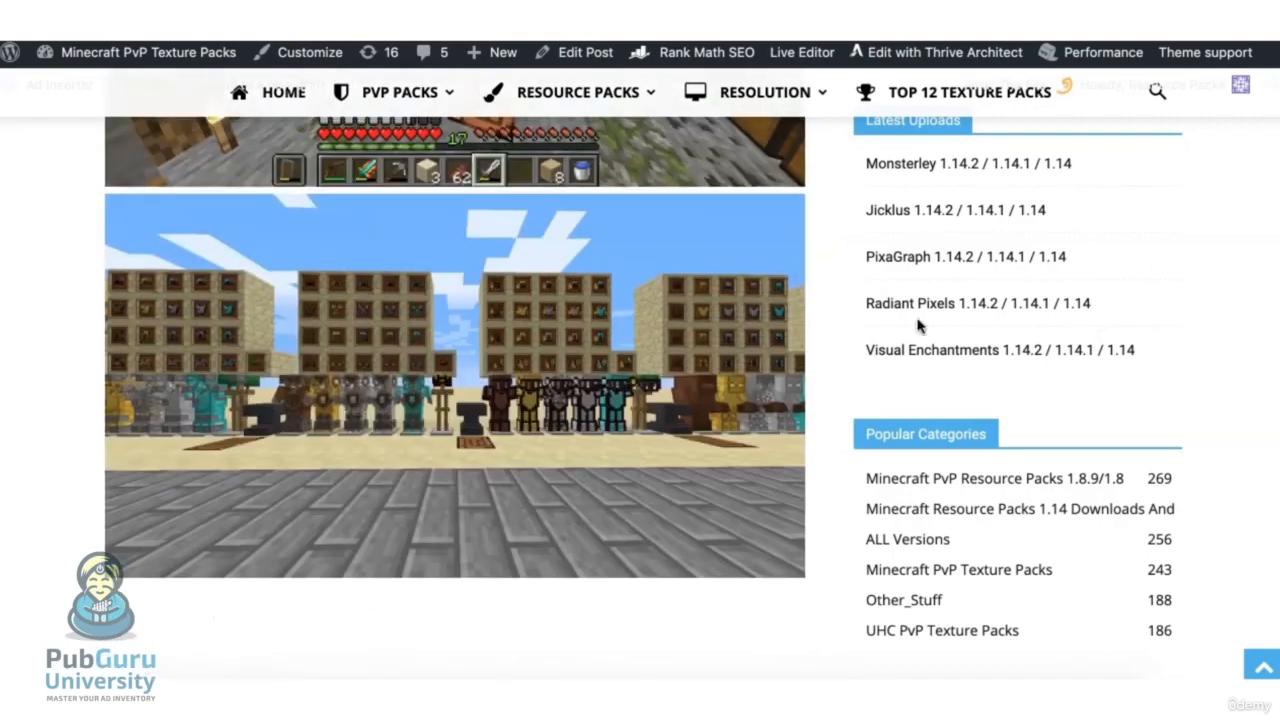
pyautogui.scroll(8, 1020, 321)
pyautogui.scroll(-4, 983, 400)
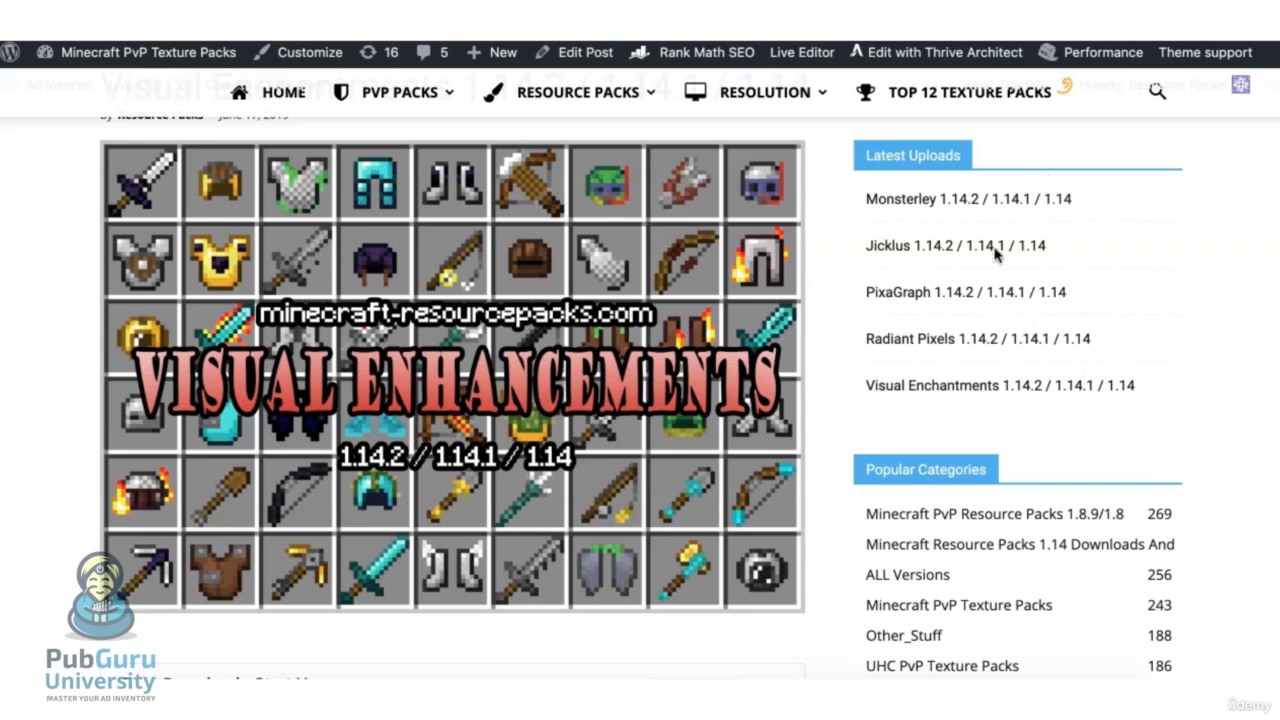
pyautogui.scroll(-5, 1046, 437)
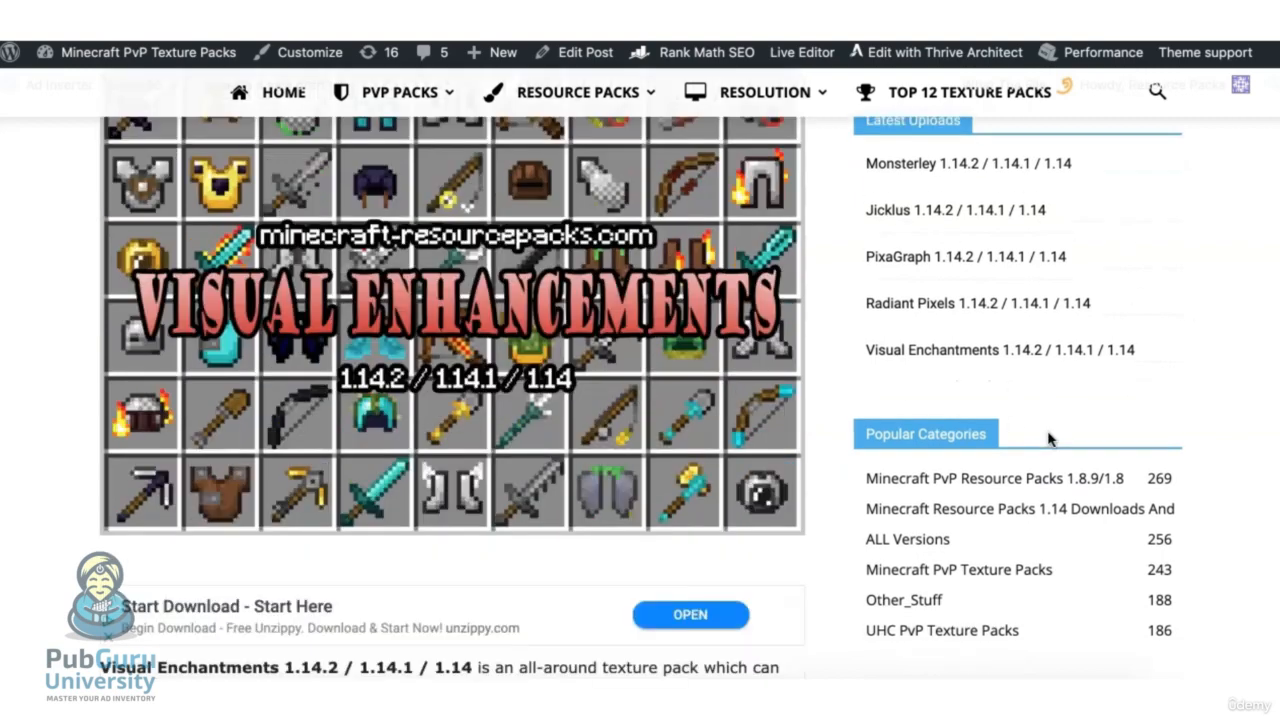